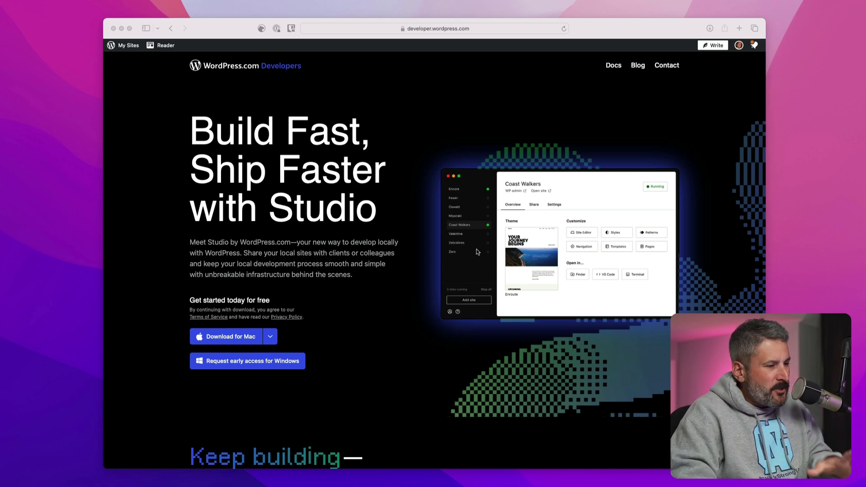
pyautogui.scroll(-5, 435, 297)
pyautogui.scroll(-4, 435, 299)
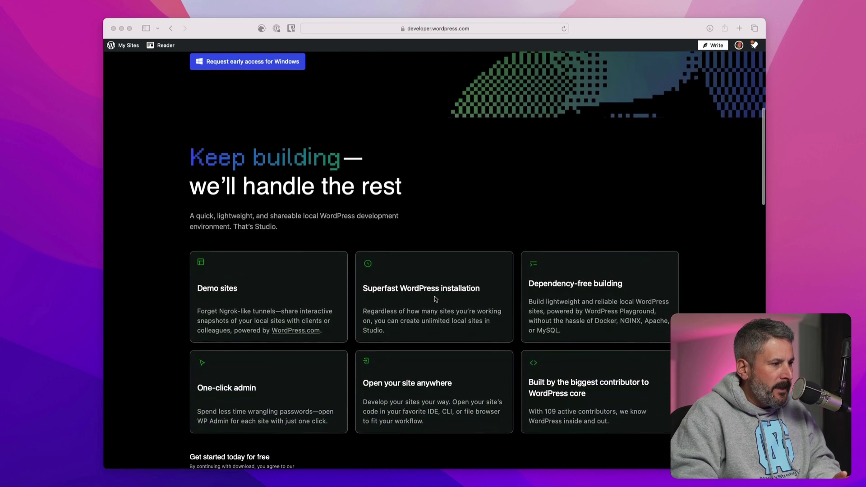
pyautogui.scroll(1, 435, 299)
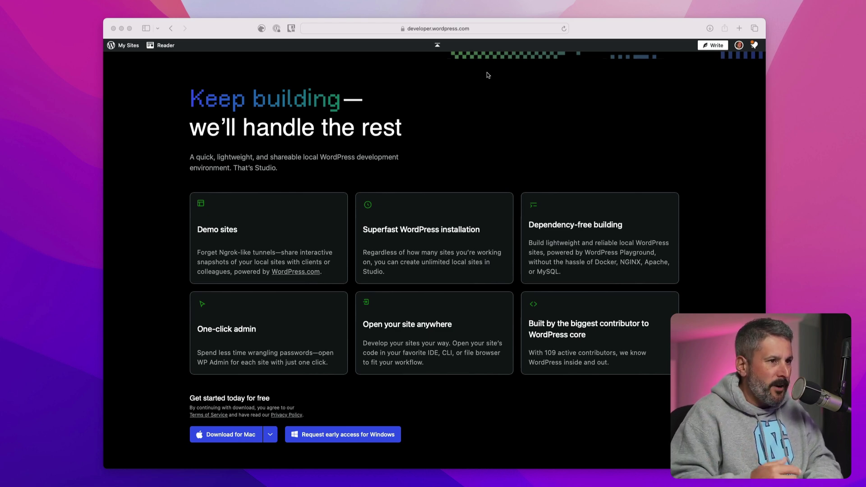
pyautogui.scroll(-5, 363, 146)
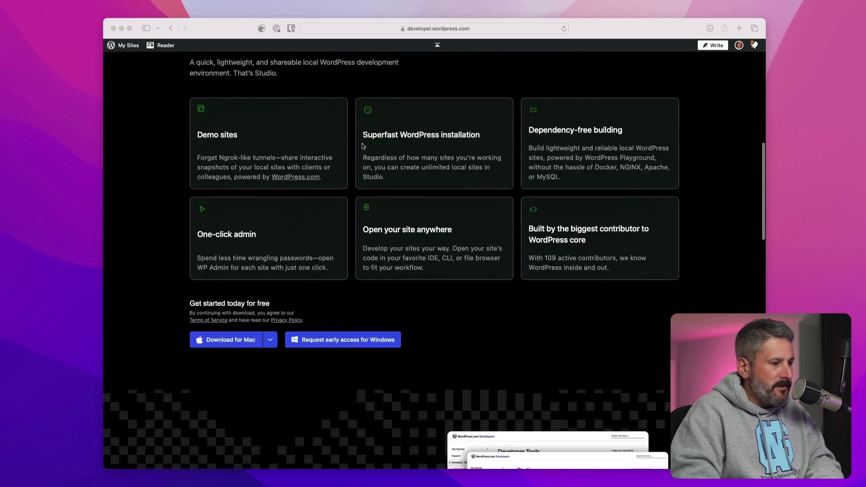
pyautogui.scroll(-5, 363, 145)
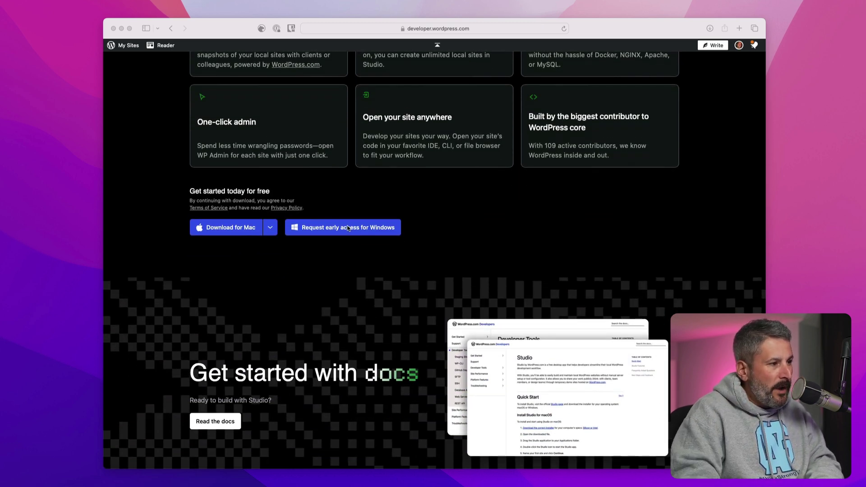
pyautogui.scroll(-6, 431, 243)
pyautogui.scroll(-2, 430, 244)
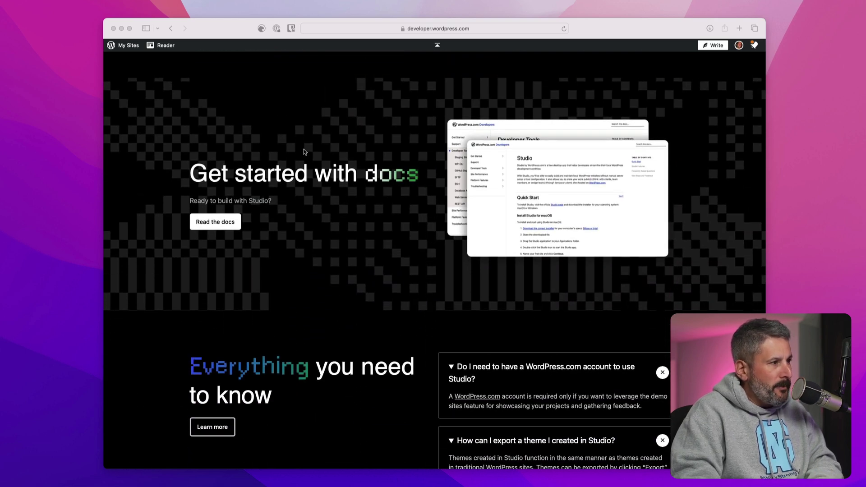
# - Minimize Safari and create My WordPress Website with the default name and local path
pyautogui.click(121, 28)
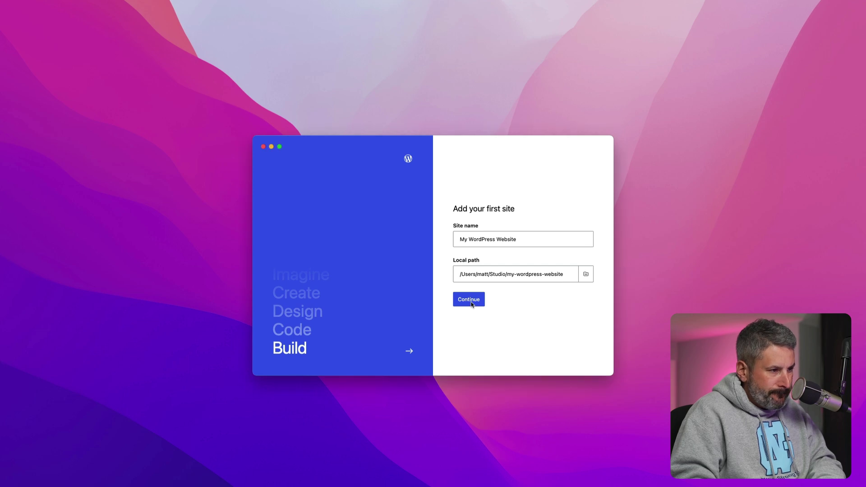
pyautogui.click(470, 300)
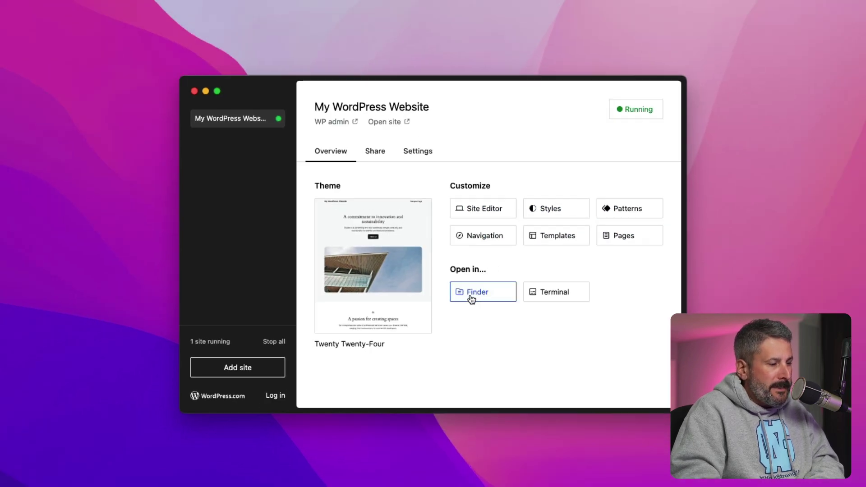
pyautogui.click(470, 296)
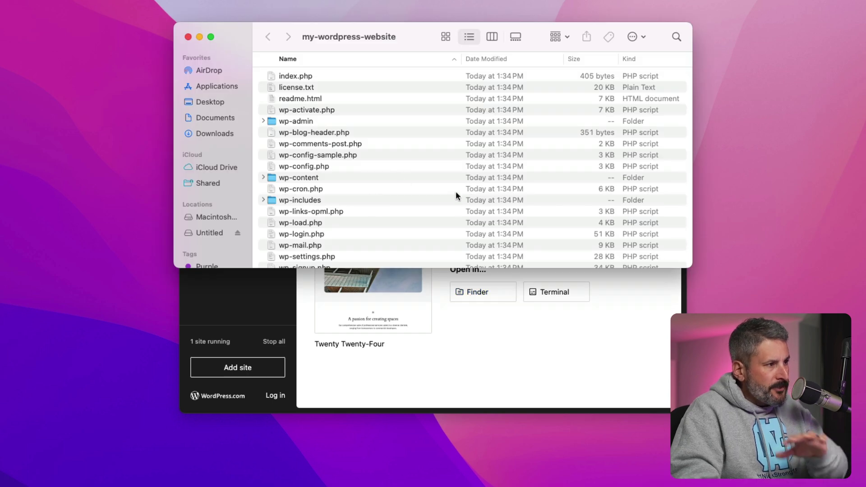
pyautogui.scroll(-3, 449, 188)
pyautogui.scroll(4, 448, 188)
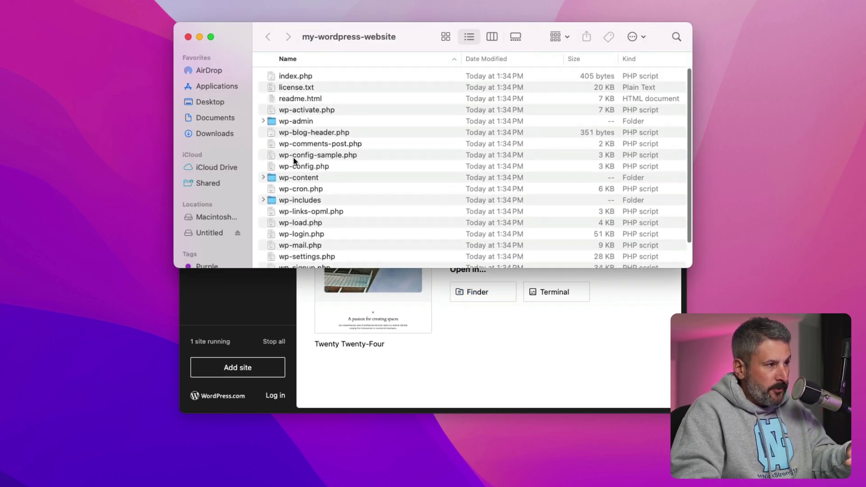
pyautogui.click(187, 36)
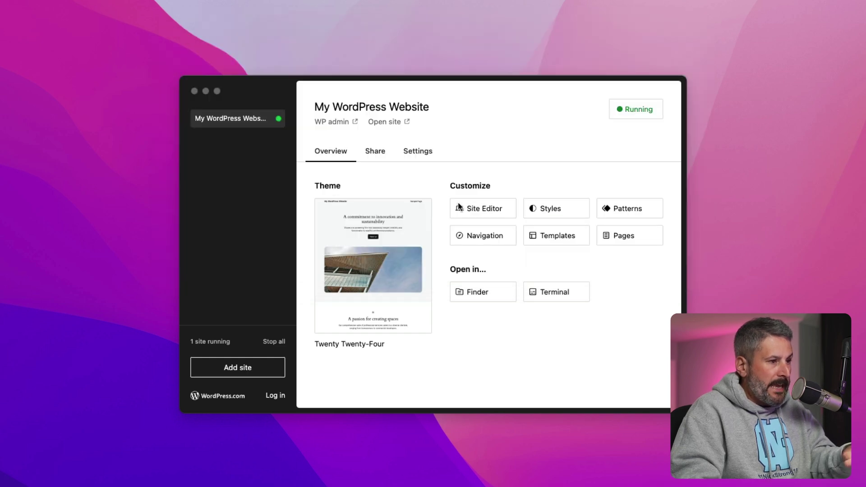
pyautogui.click(556, 297)
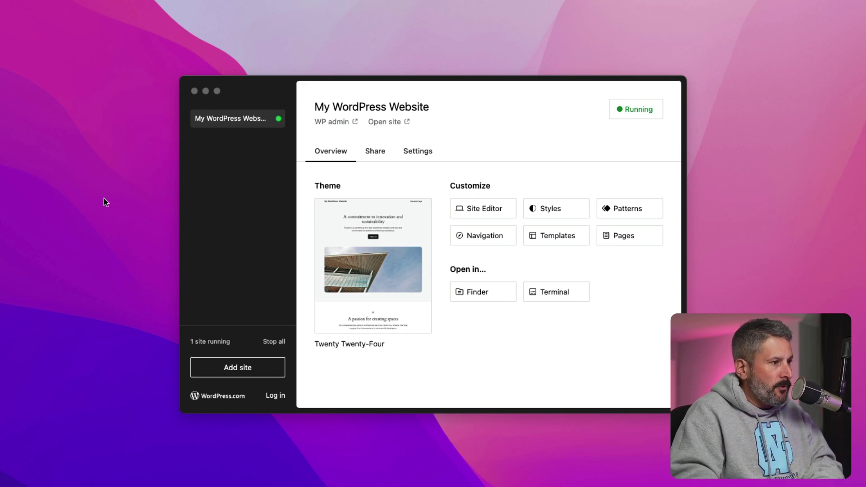
pyautogui.click(376, 153)
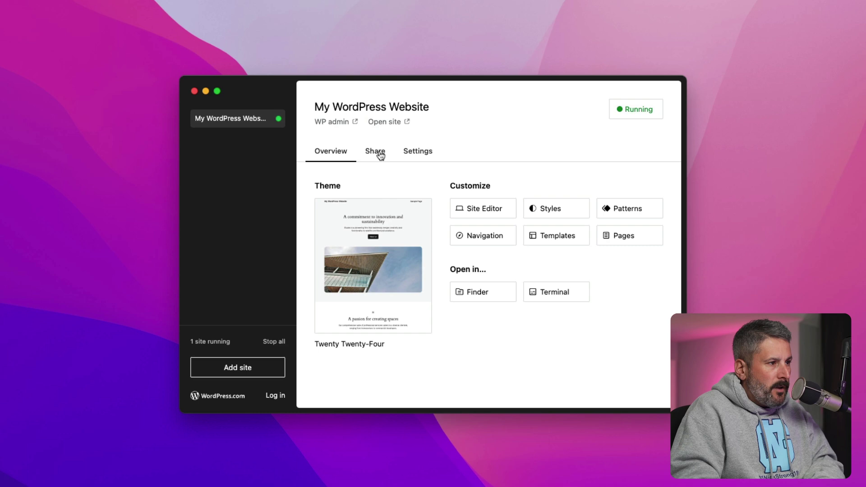
# - Show the Share tab's hosted demo-site options for My WordPress Website
pyautogui.click(377, 154)
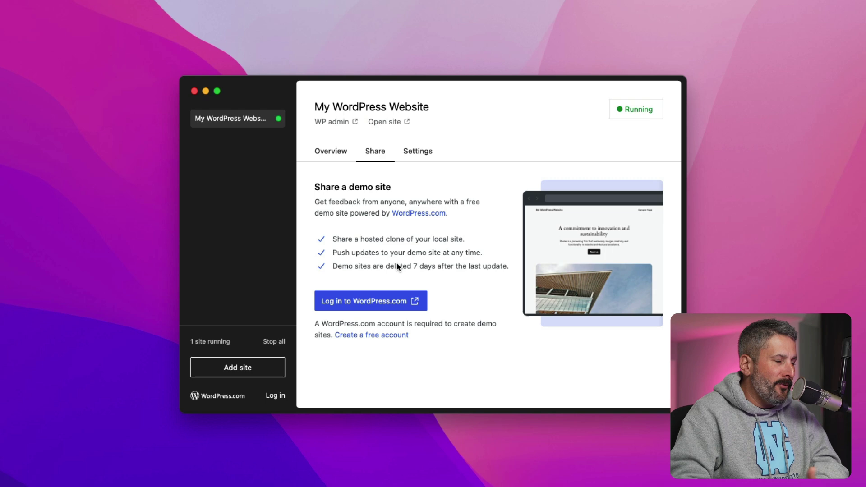
# - Review the Settings details (localhost:8881, WordPress 6.5.2) and open the local site in the browser
pyautogui.click(419, 155)
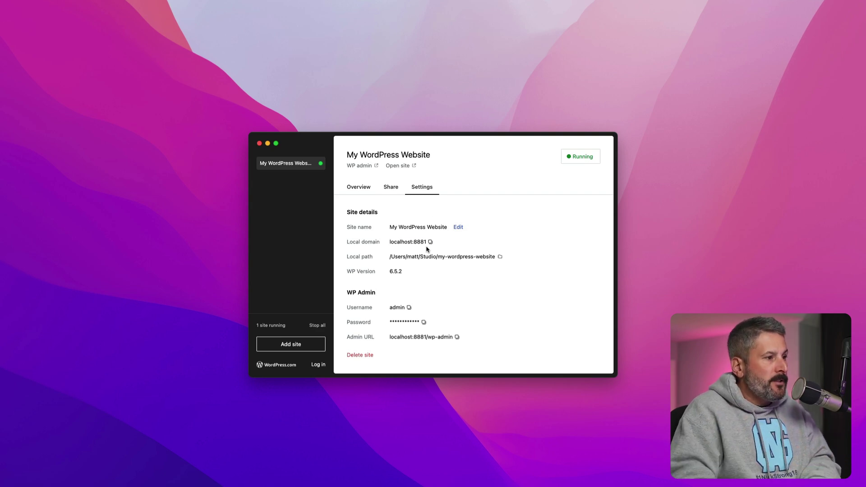
pyautogui.click(401, 166)
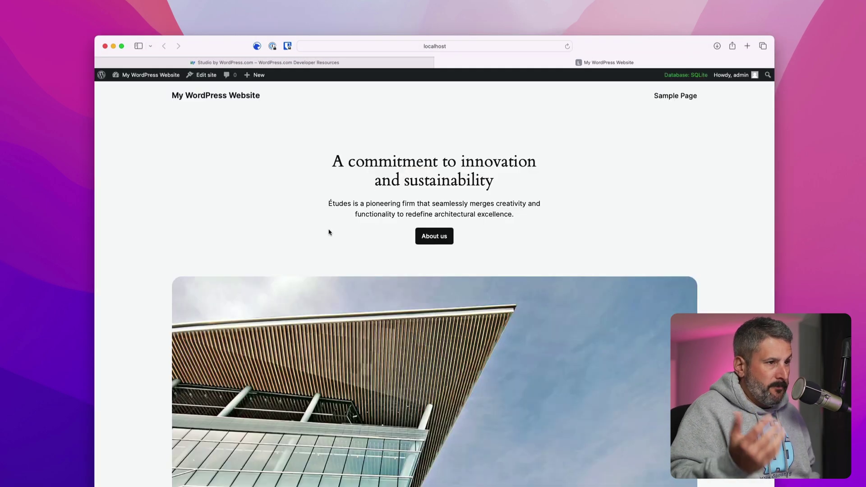
# - Visit the Dashboard and Installed Plugins, then open the Site Editor on the Blog Home template
pyautogui.scroll(-10, 312, 245)
pyautogui.scroll(10, 311, 245)
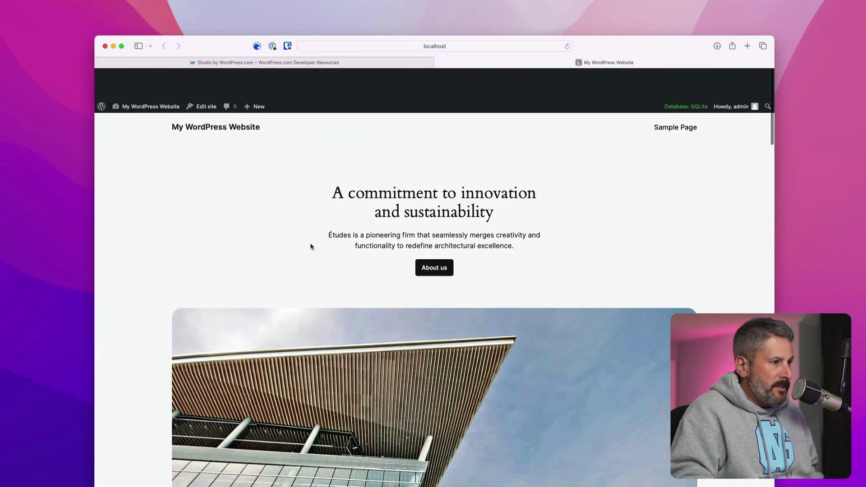
pyautogui.click(140, 89)
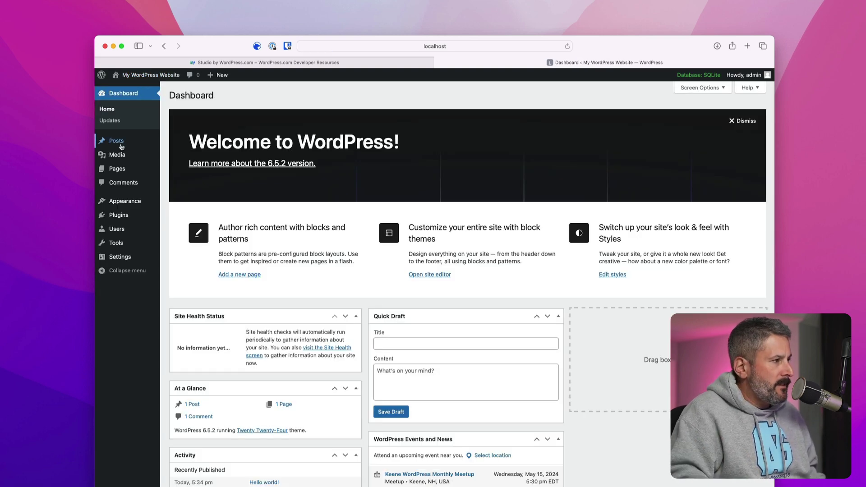
pyautogui.moveTo(120, 217)
pyautogui.click(175, 217)
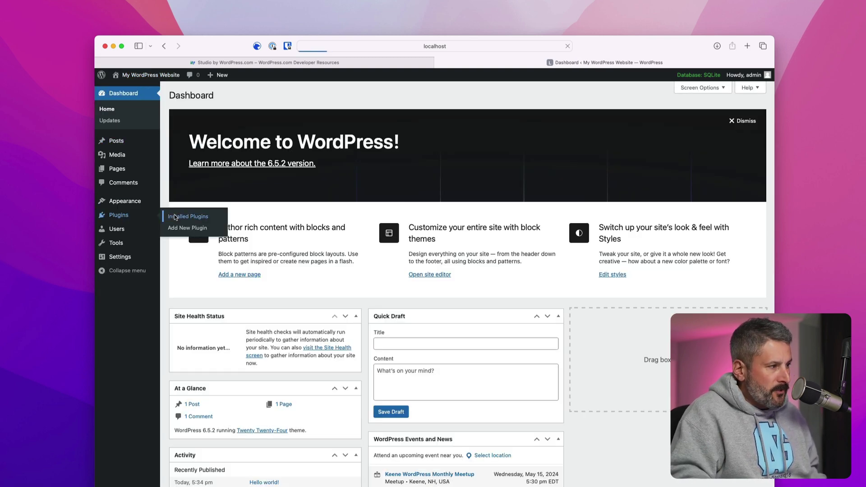
pyautogui.moveTo(131, 172)
pyautogui.click(175, 186)
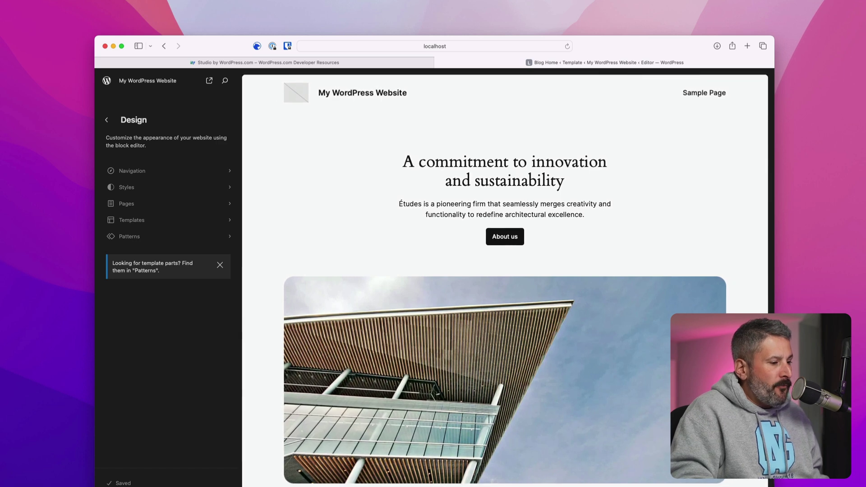
# - From Studio's Share tab, start the WordPress.com login, bringing up its authorization page
pyautogui.press('super+Tab')
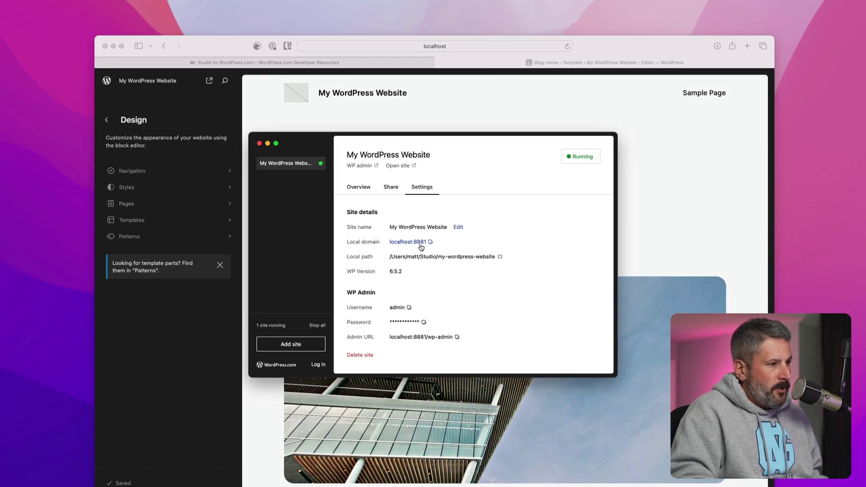
pyautogui.click(388, 189)
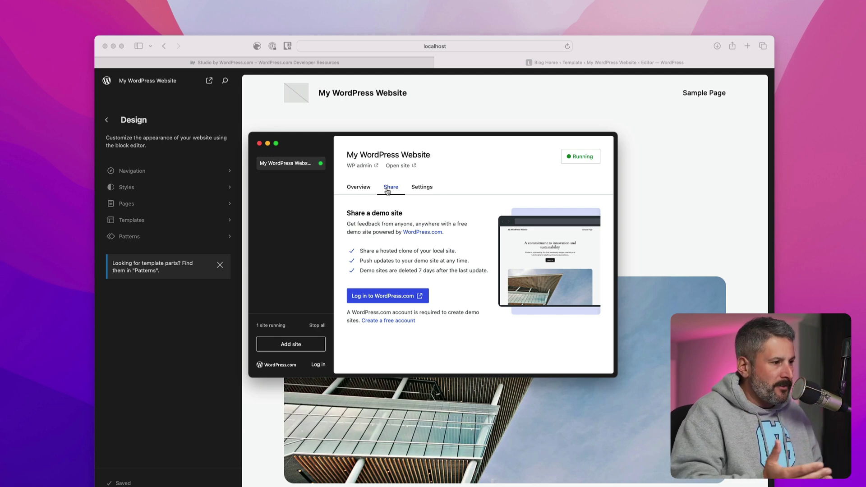
pyautogui.click(388, 296)
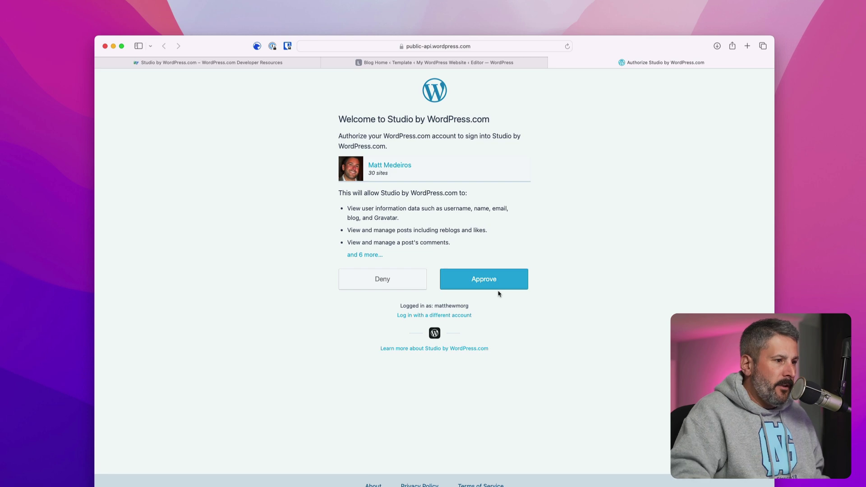
# - Approve Studio's access to the WordPress.com account and let Safari hand back to Studio
pyautogui.click(496, 283)
pyautogui.click(508, 282)
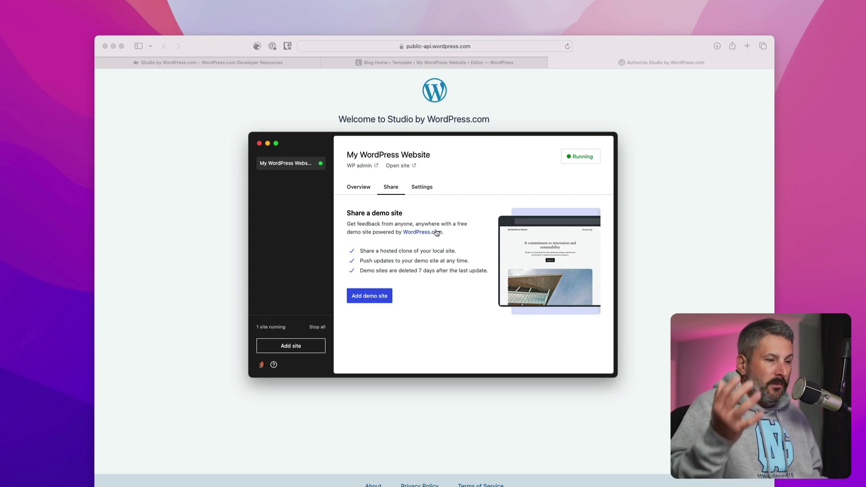
# - Add a demo site, publishing My WordPress Website at roasted-monkey.wp.build for 7 days
pyautogui.click(372, 297)
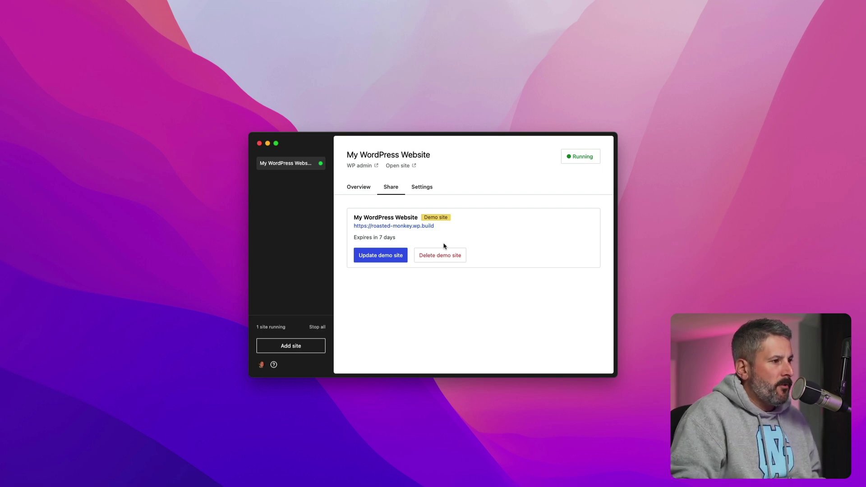
# - Open roasted-monkey.wp.build in Safari and scroll through its Twenty Twenty-Four architecture homepage
pyautogui.click(408, 226)
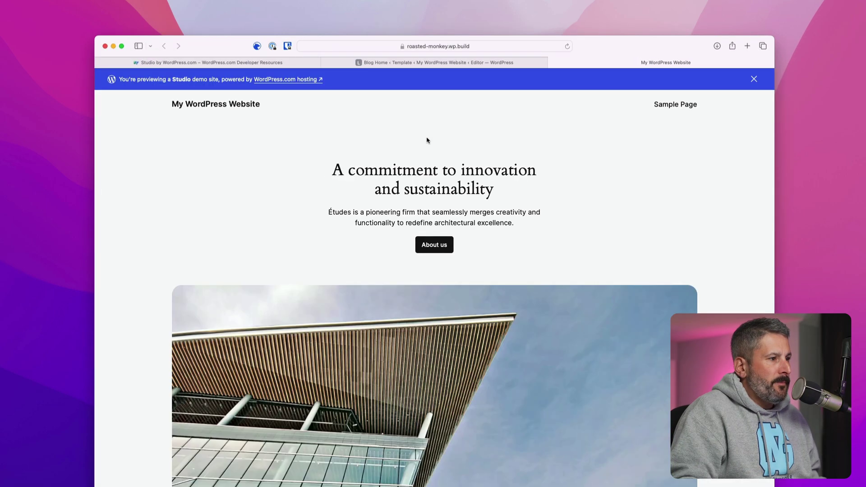
pyautogui.scroll(-8, 402, 141)
pyautogui.scroll(-5, 402, 142)
pyautogui.scroll(15, 402, 141)
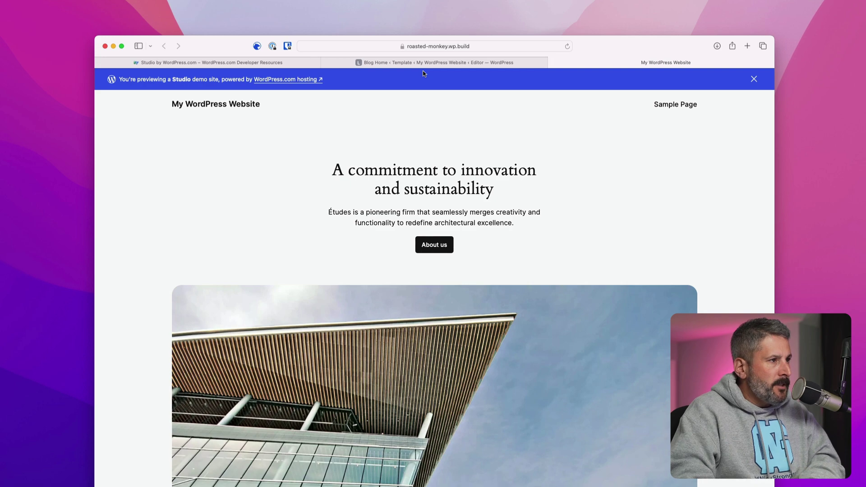
pyautogui.scroll(-1, 210, 235)
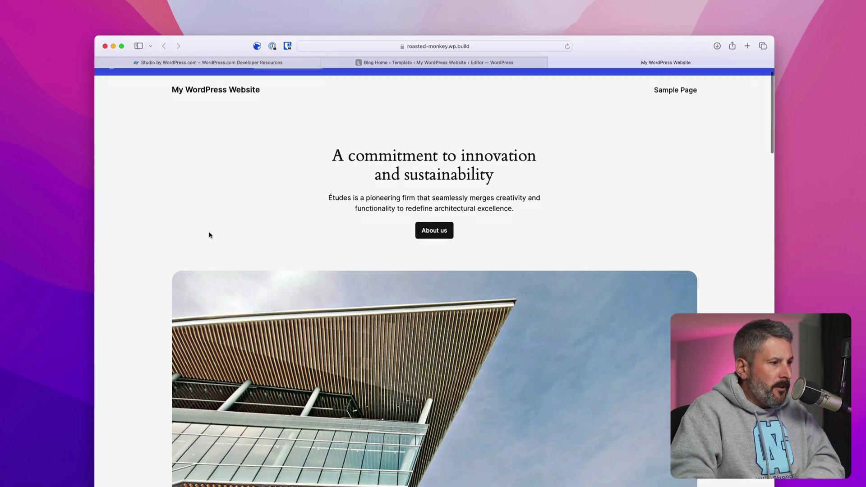
pyautogui.scroll(-10, 209, 235)
# - From Studio, go to the local site's WordPress Themes page and activate Twenty Twenty-Two
pyautogui.press('super+Tab')
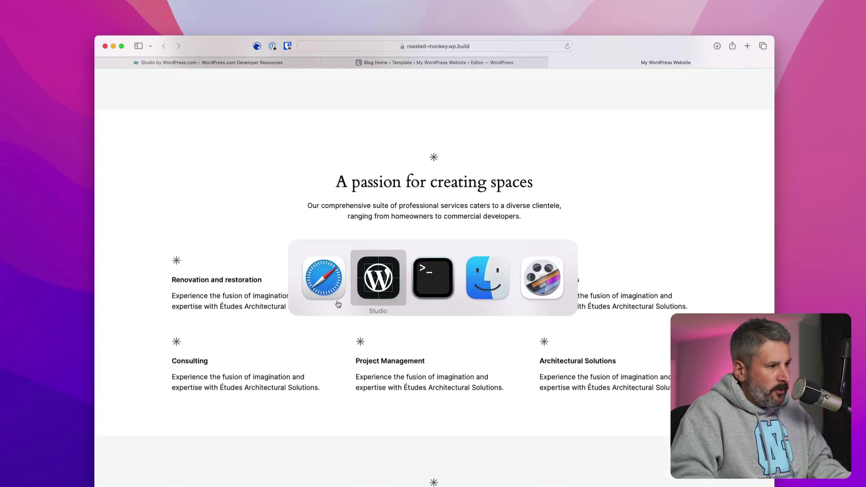
pyautogui.click(356, 190)
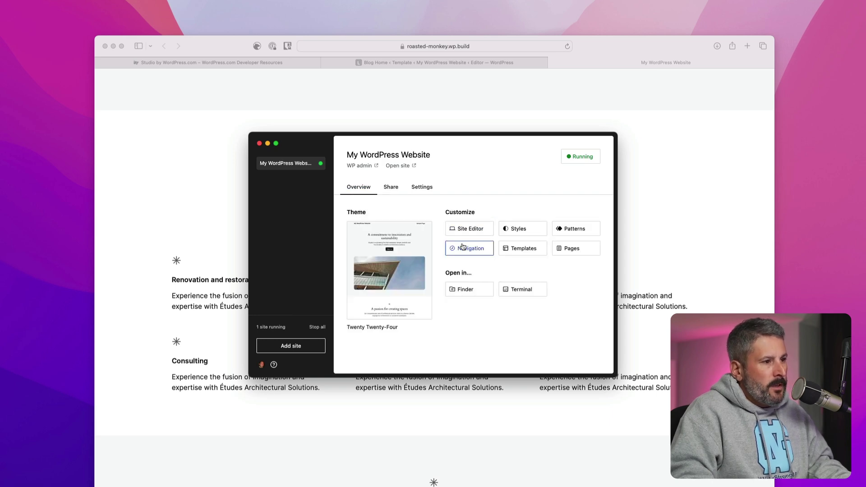
pyautogui.click(465, 228)
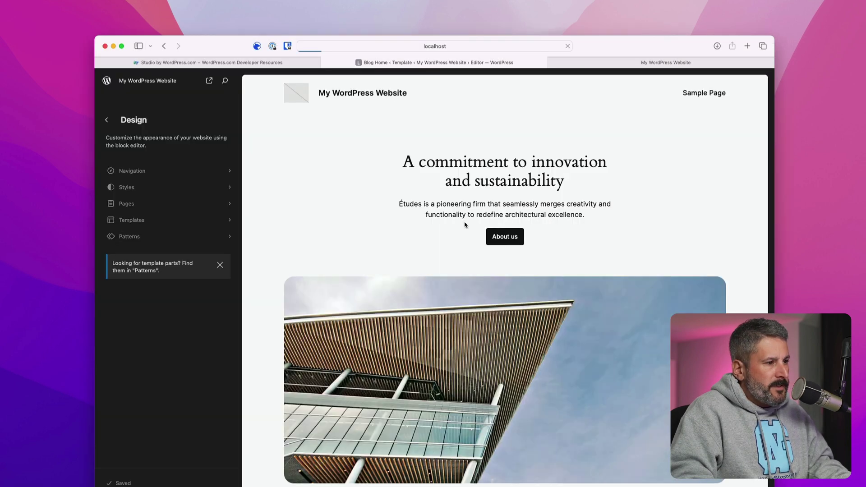
pyautogui.click(107, 81)
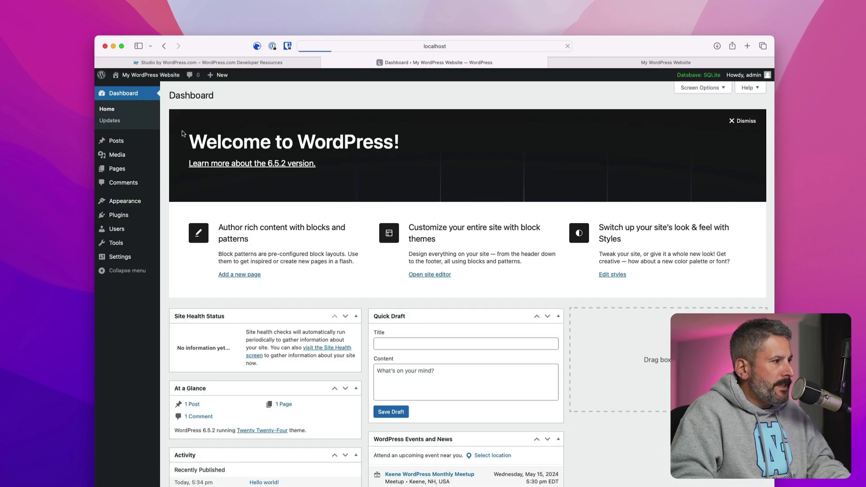
pyautogui.click(128, 203)
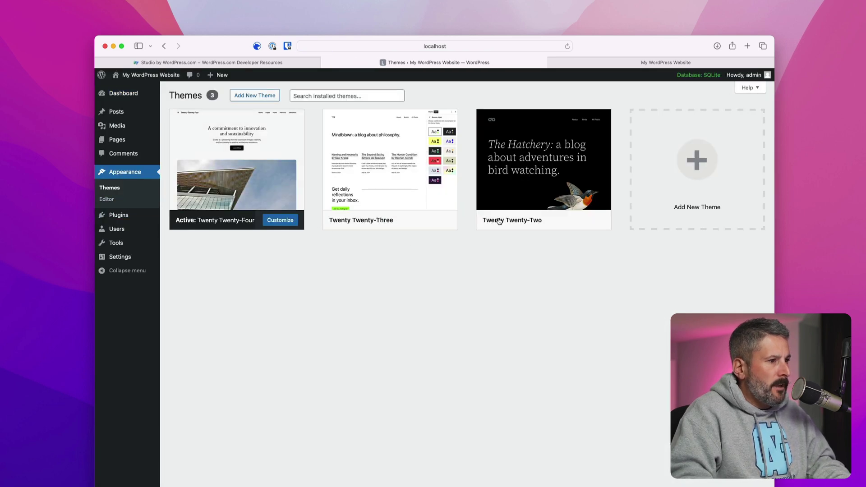
pyautogui.click(549, 220)
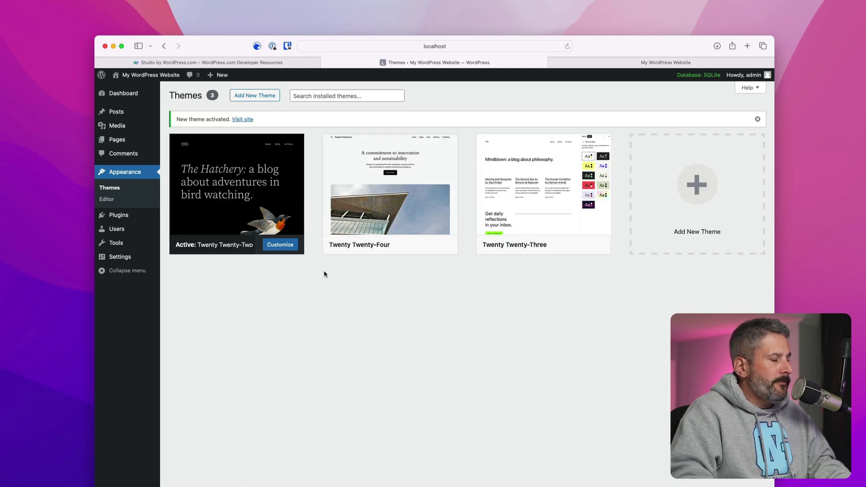
pyautogui.press('super+Tab')
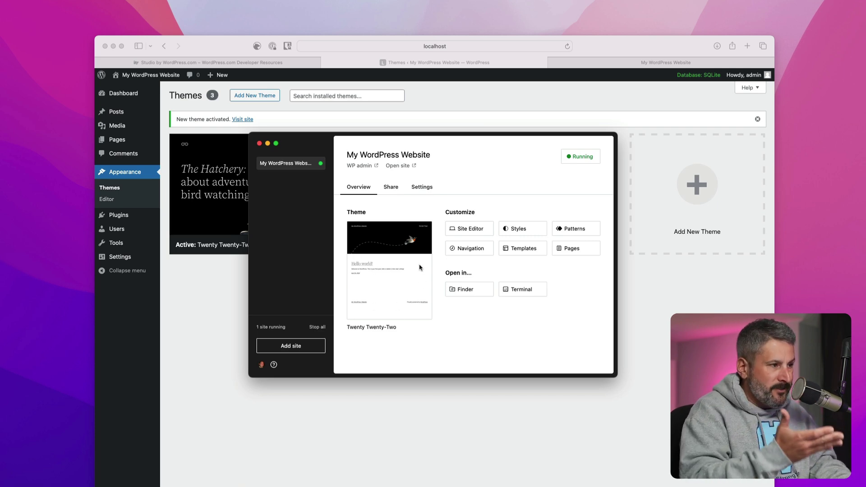
# - After checking the demo page, overwrite roasted-monkey.wp.build with the local Twenty Twenty-Two version
pyautogui.click(391, 187)
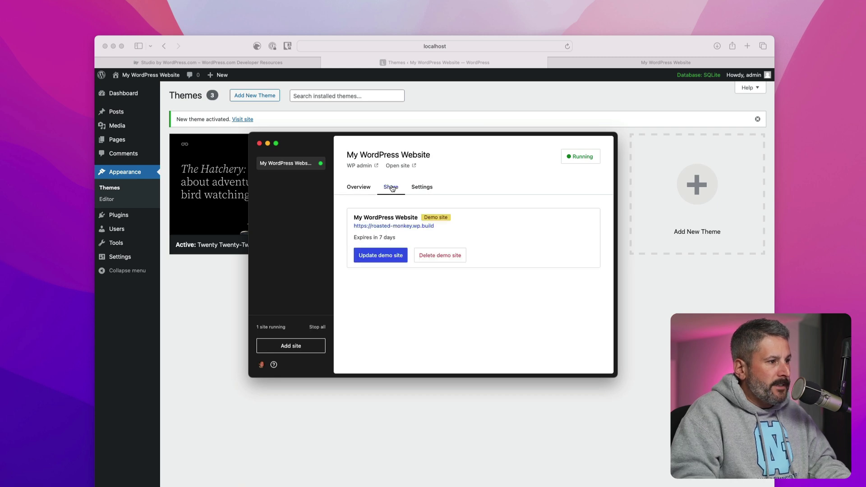
pyautogui.click(611, 70)
pyautogui.click(622, 66)
pyautogui.scroll(10, 475, 92)
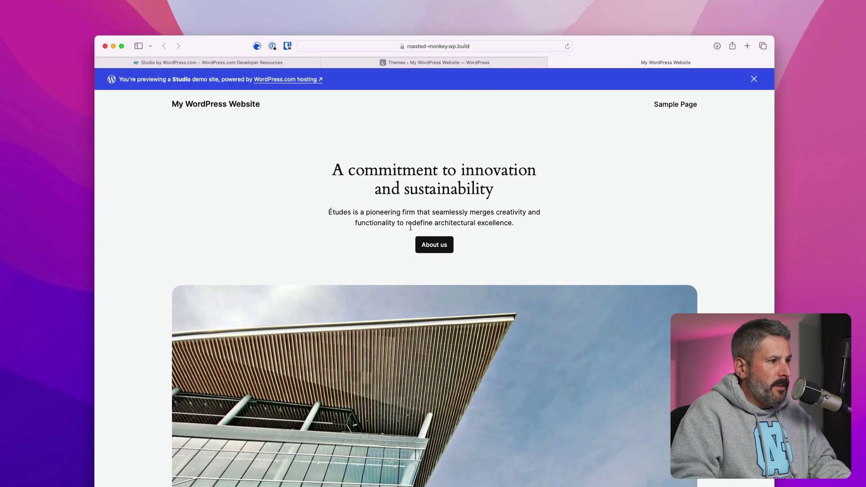
pyautogui.press('super+Tab')
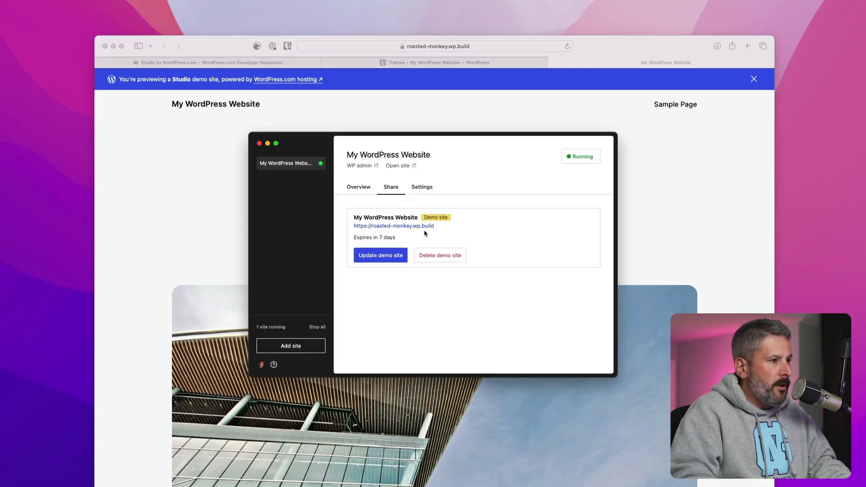
pyautogui.click(381, 261)
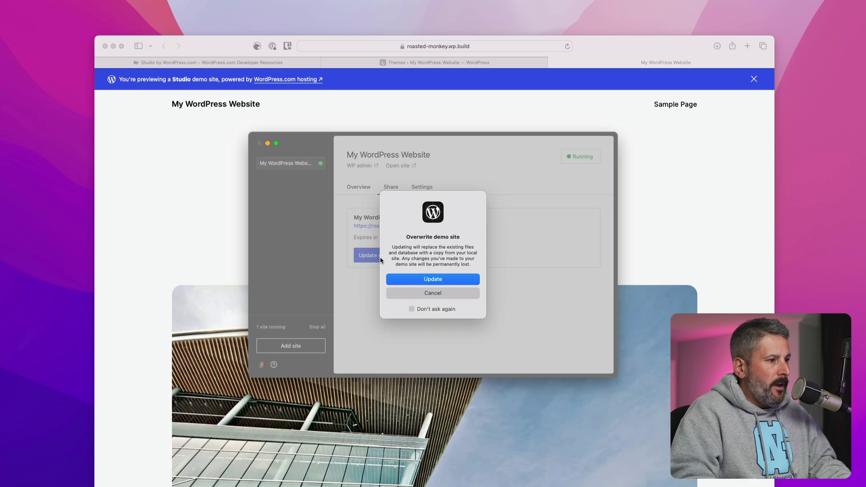
pyautogui.click(451, 280)
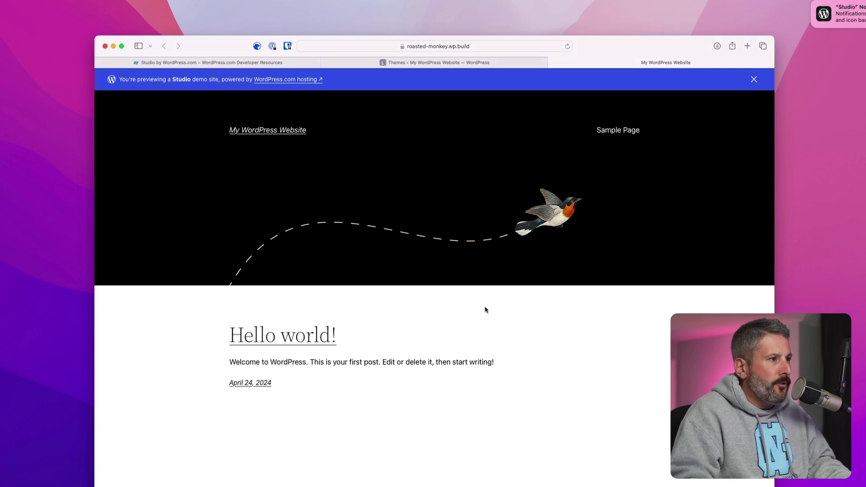
# - Return to Studio after confirming the demo site shows the Twenty Twenty-Two design
pyautogui.press('super+Tab')
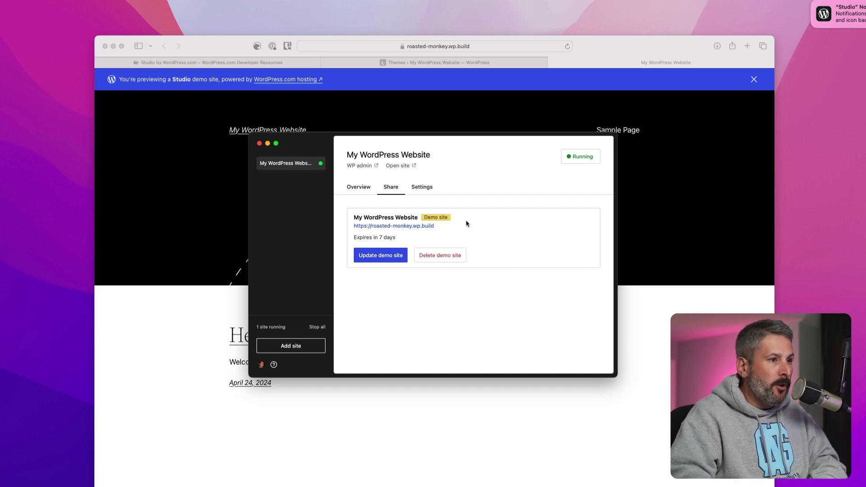
# - Dismiss the Studio notification banner at the top-right so the demo site details stay visible
pyautogui.click(814, 6)
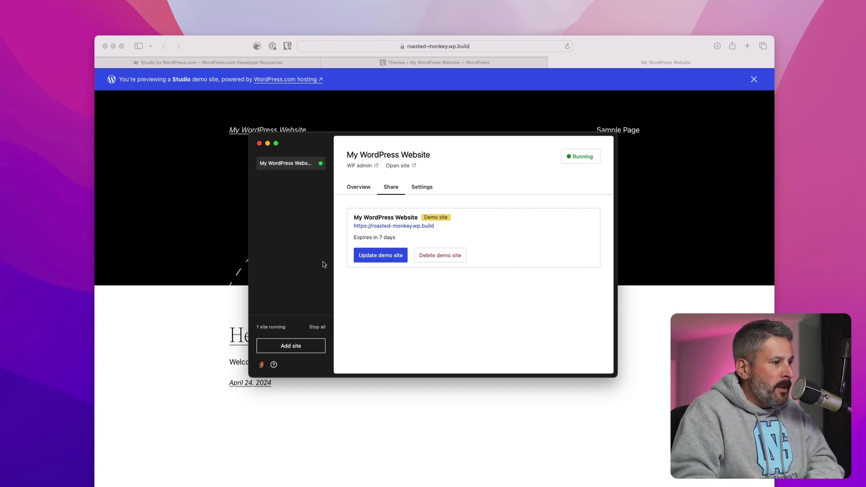
# - Create the local site My Bold Website with its default path and show its Overview
pyautogui.click(292, 354)
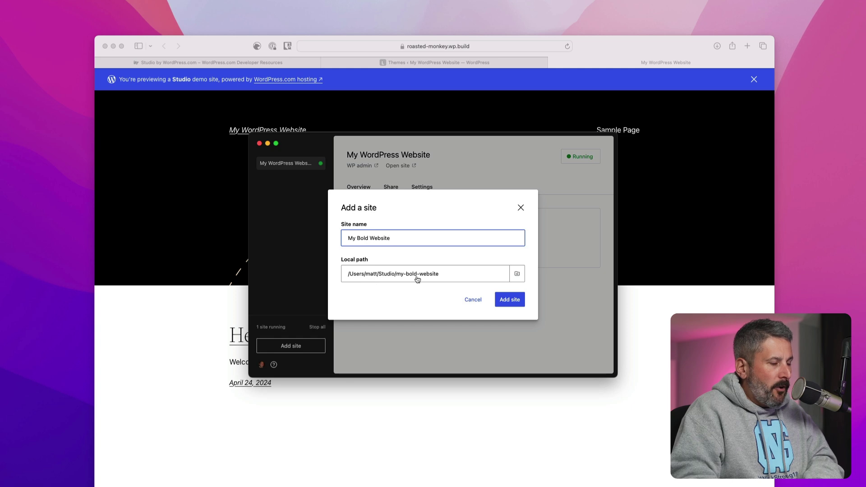
pyautogui.click(510, 300)
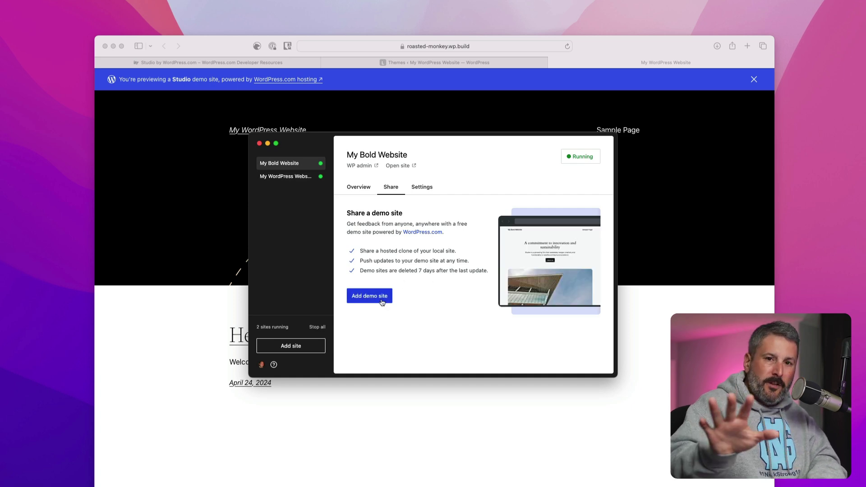
pyautogui.click(289, 175)
pyautogui.click(291, 163)
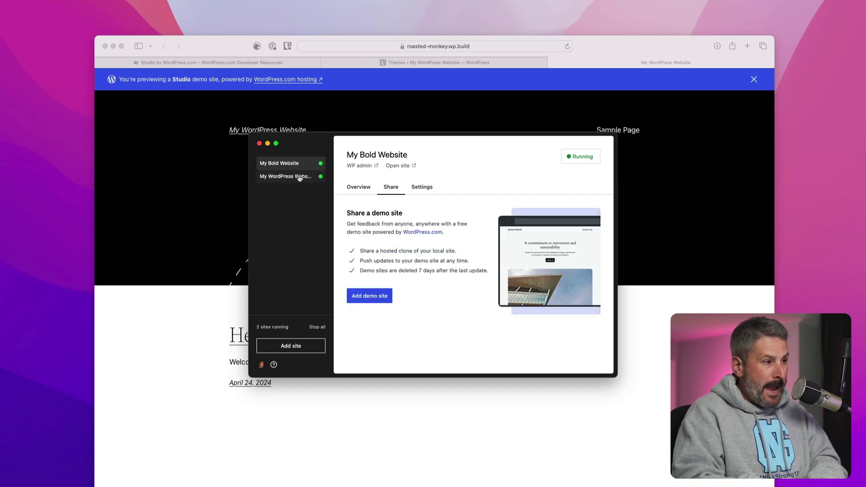
pyautogui.click(359, 187)
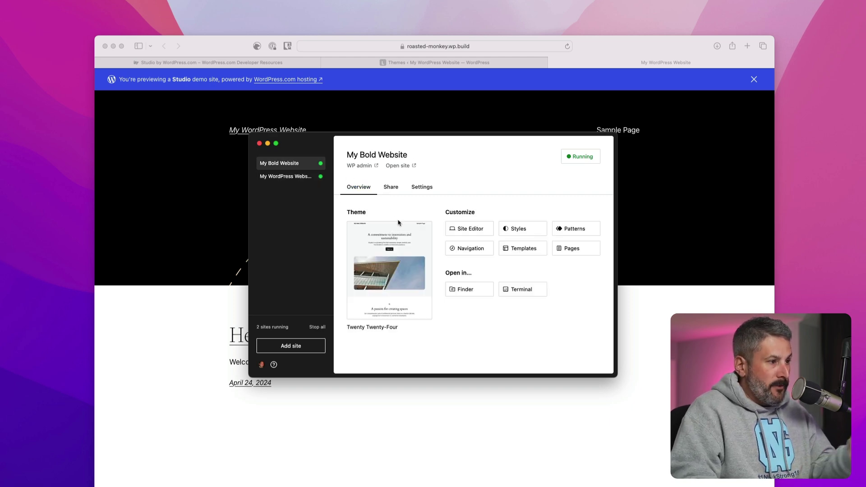
# - Open My Bold Website in Safari, then visit the original site's Twenty Twenty-Two front page
pyautogui.click(403, 167)
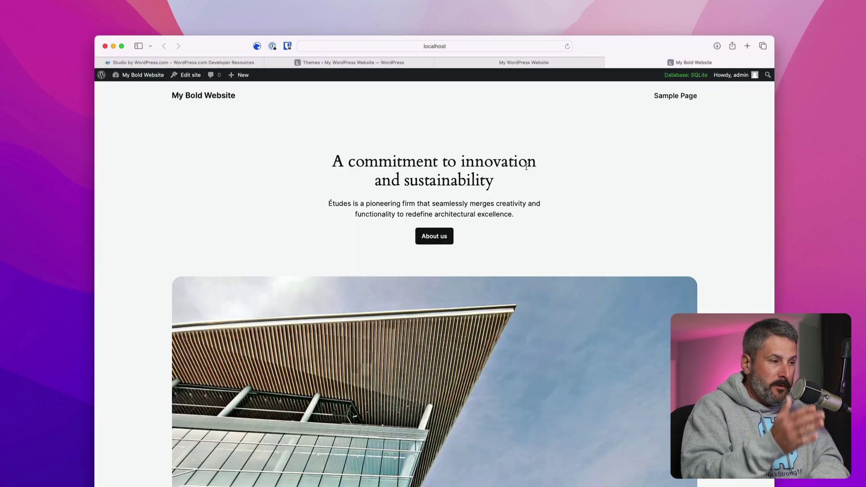
pyautogui.click(536, 62)
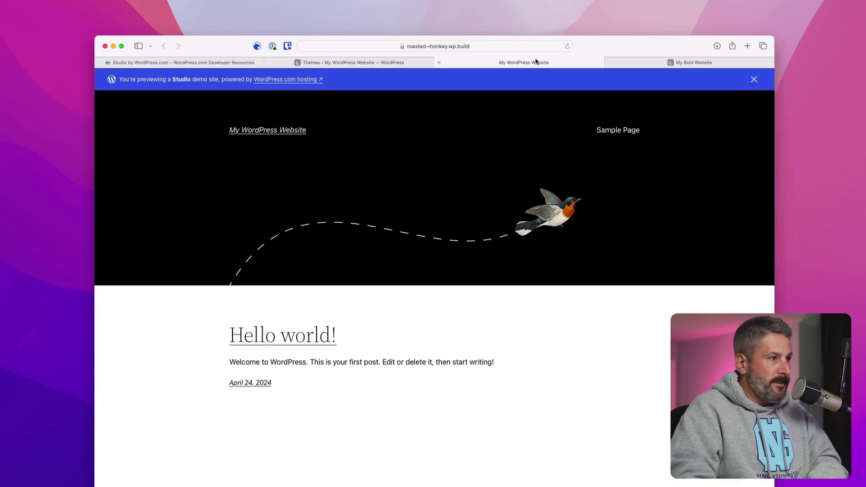
pyautogui.click(396, 66)
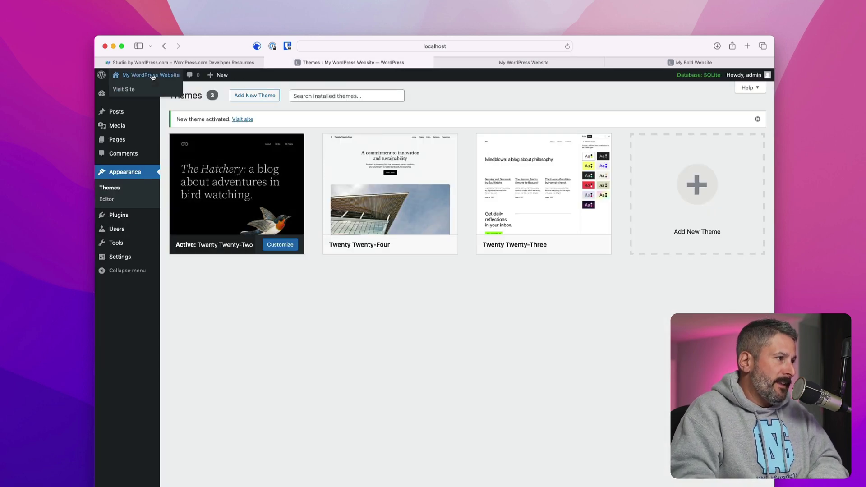
pyautogui.click(143, 89)
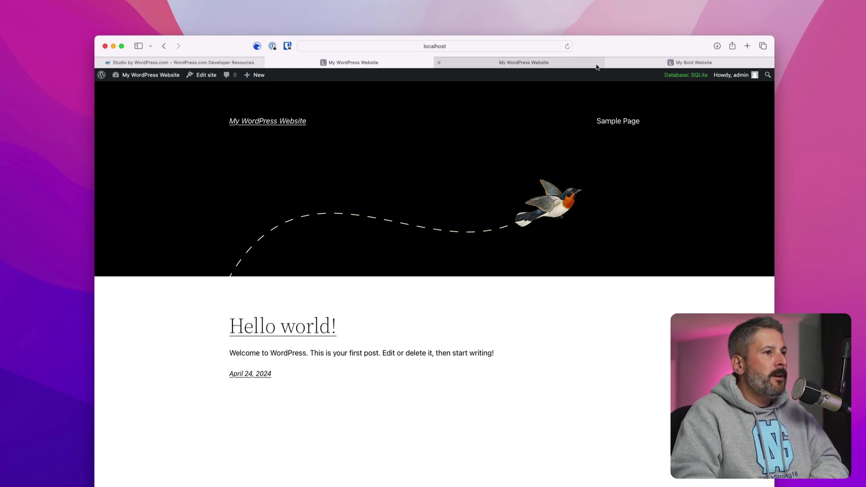
pyautogui.moveTo(597, 67)
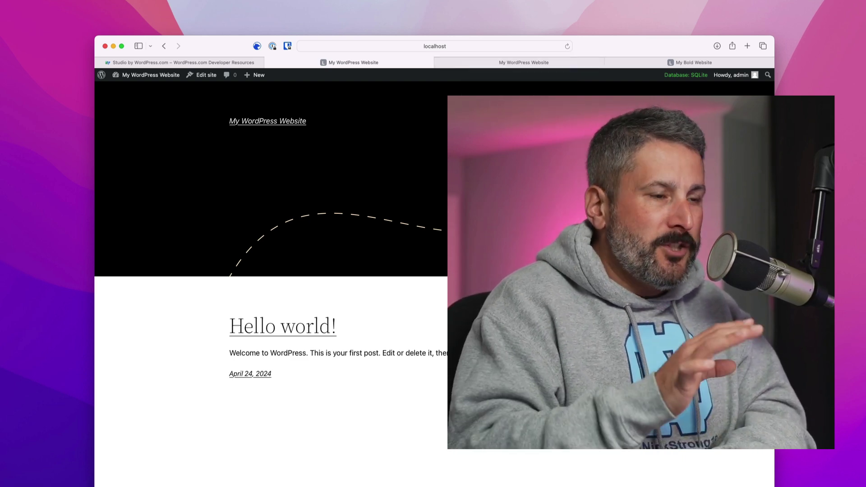
pyautogui.press('super+Tab')
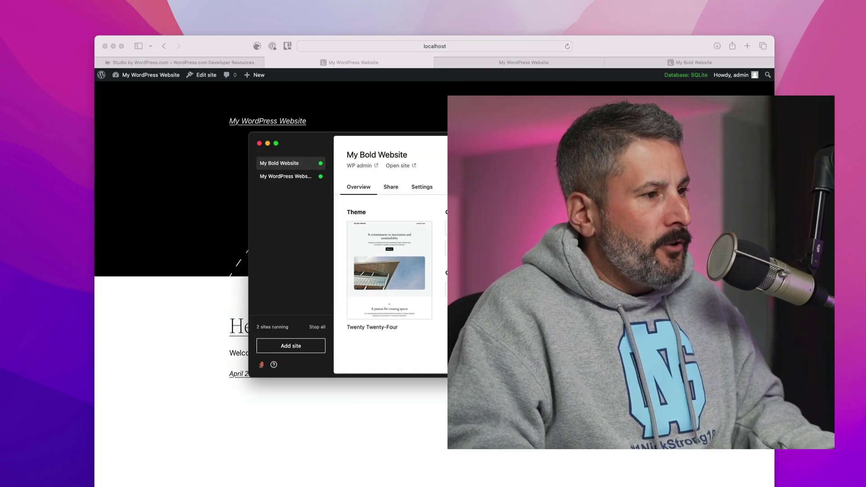